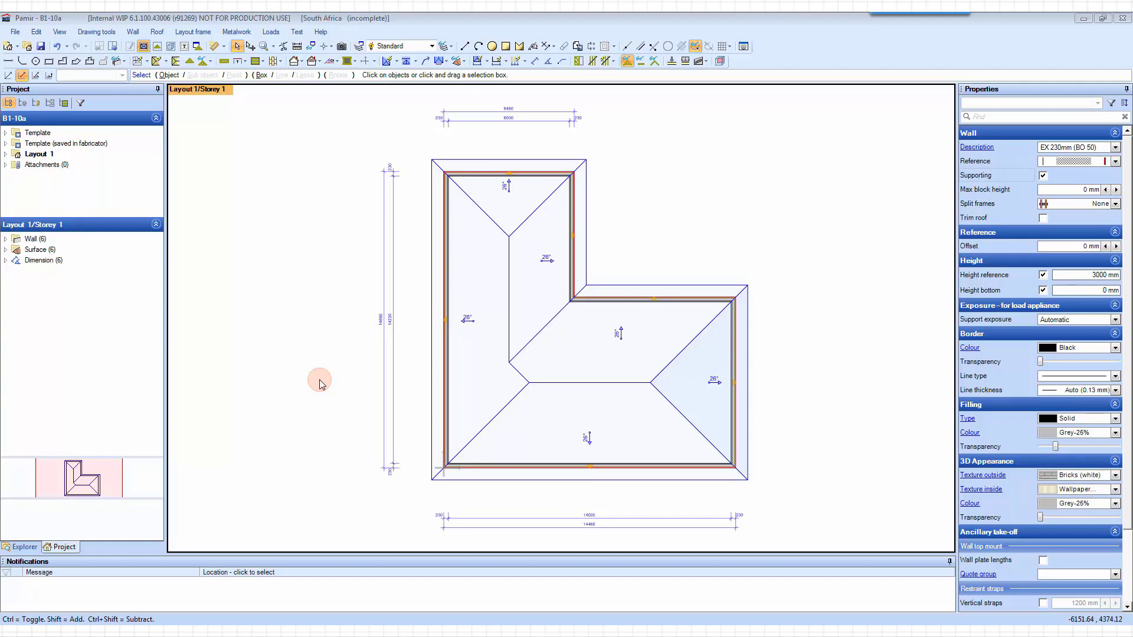
- Turn the top and right triangular hip ends of the roof into gables
left_click(384, 303)
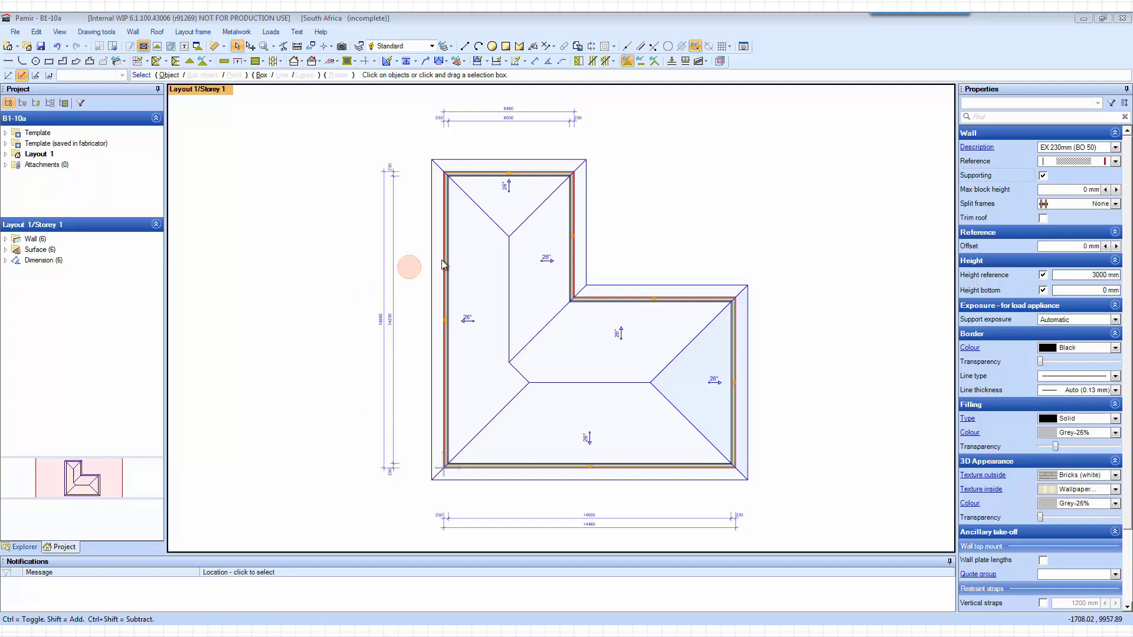
left_click(518, 210)
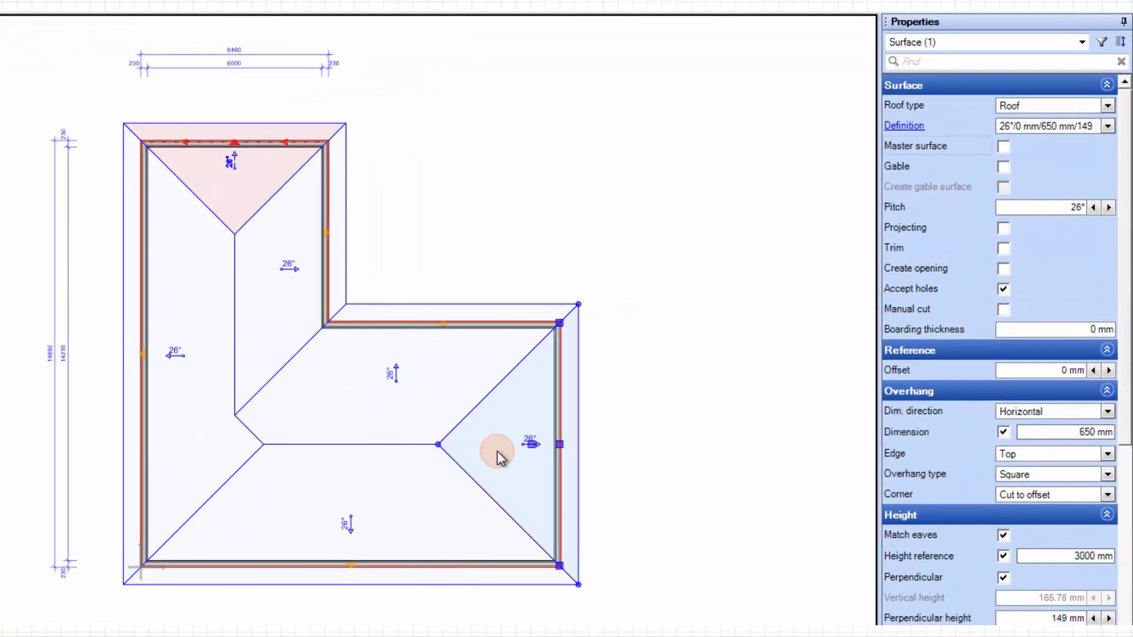
left_click(692, 387, "shift")
right_click(497, 451)
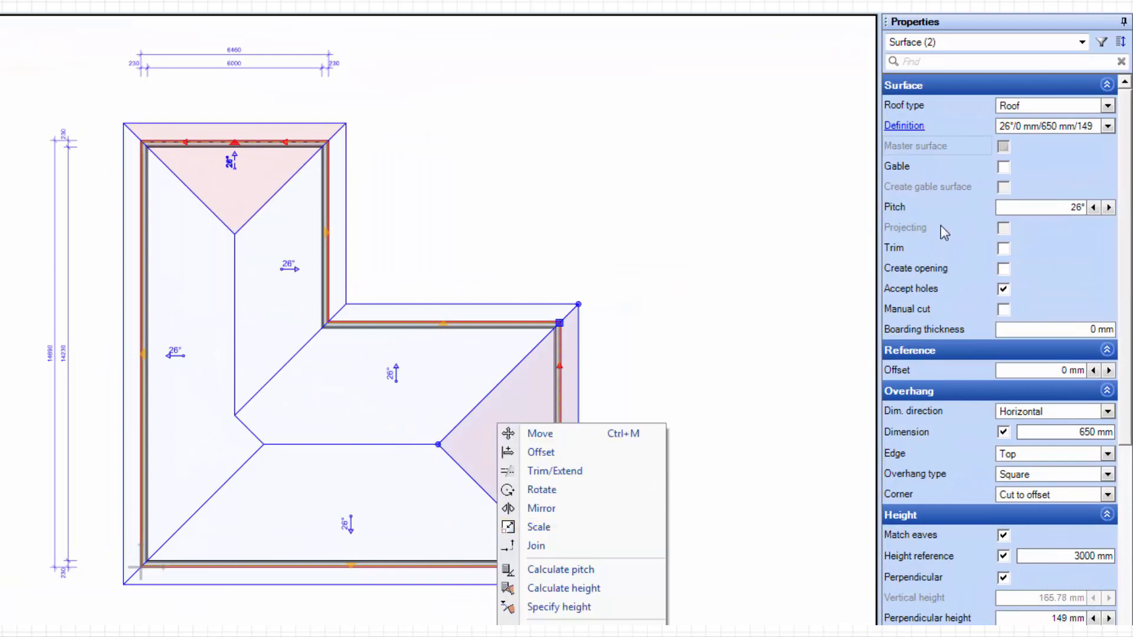
left_click(1003, 167)
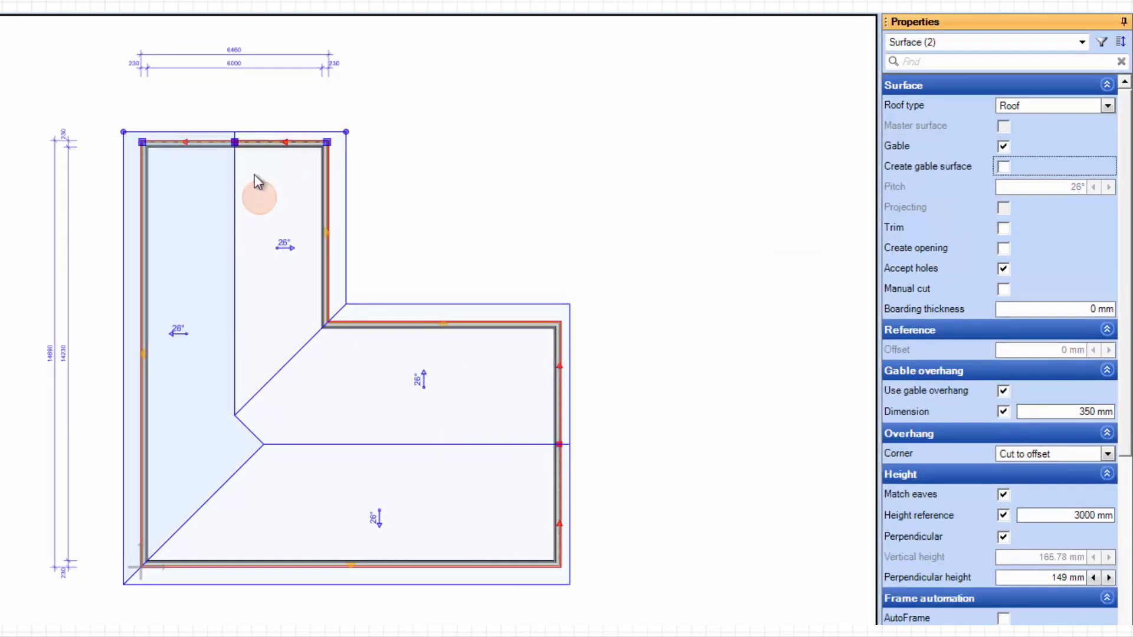
- Make the long left roof plane a gable as well
left_click(549, 425)
left_click(516, 418)
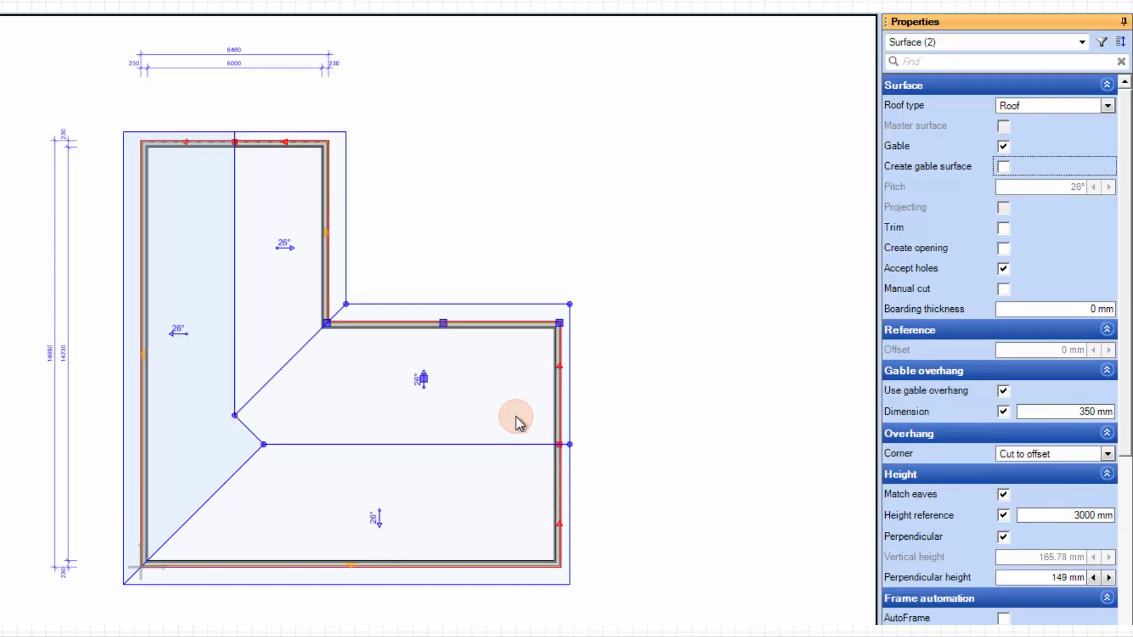
left_click(142, 347)
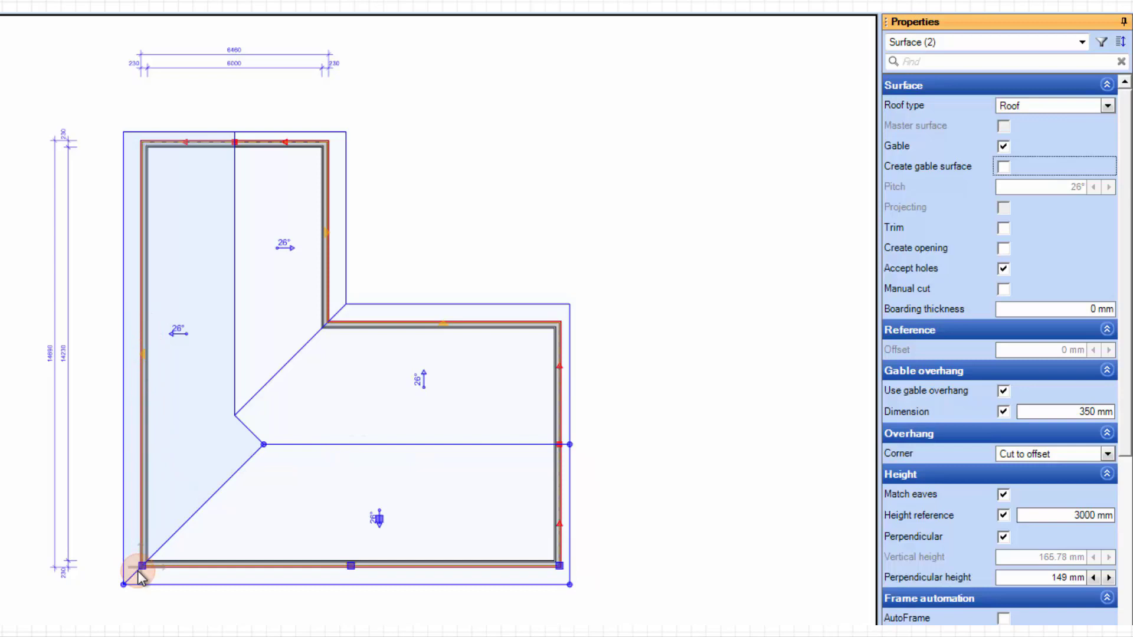
left_click(176, 410)
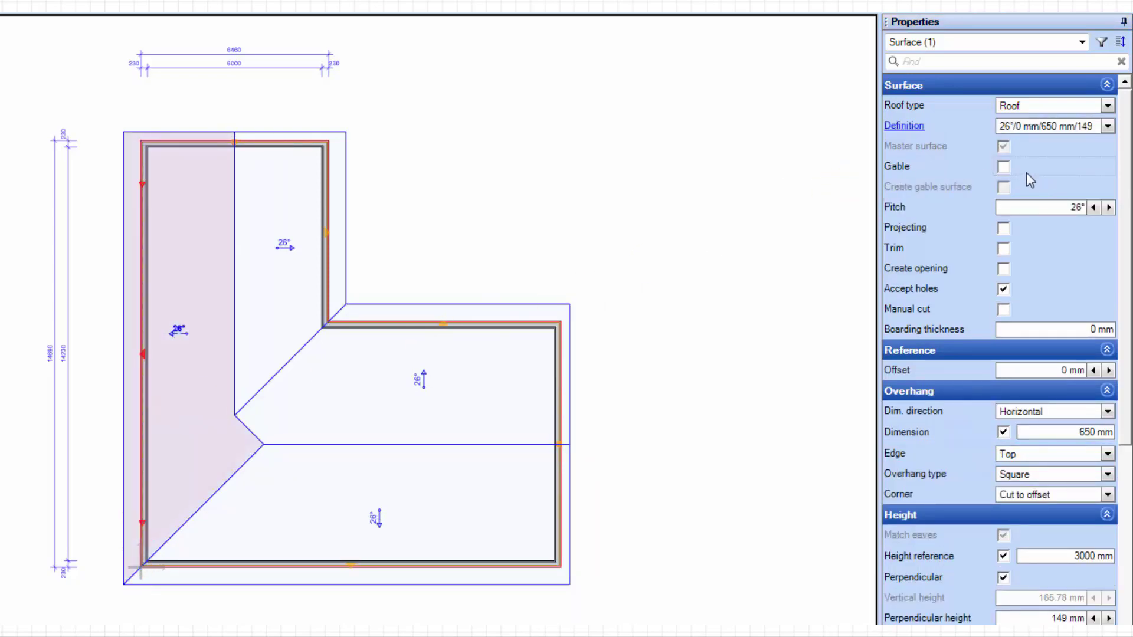
left_click(1004, 167)
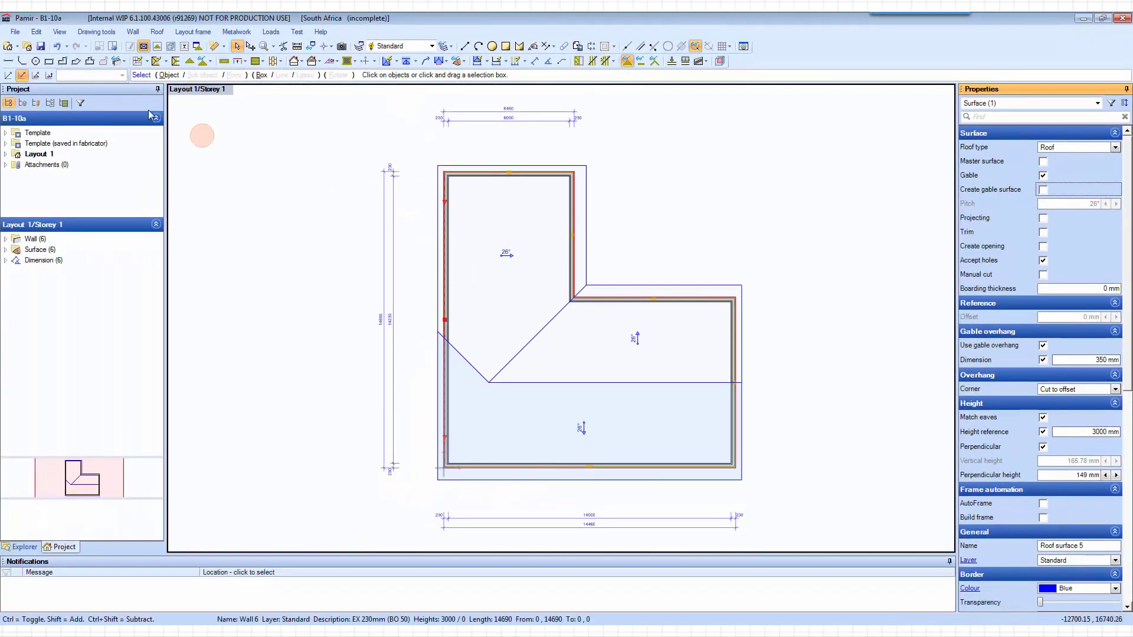
- Undo the gable on the long left roof plane and zoom to inspect the left wall
left_click(59, 48)
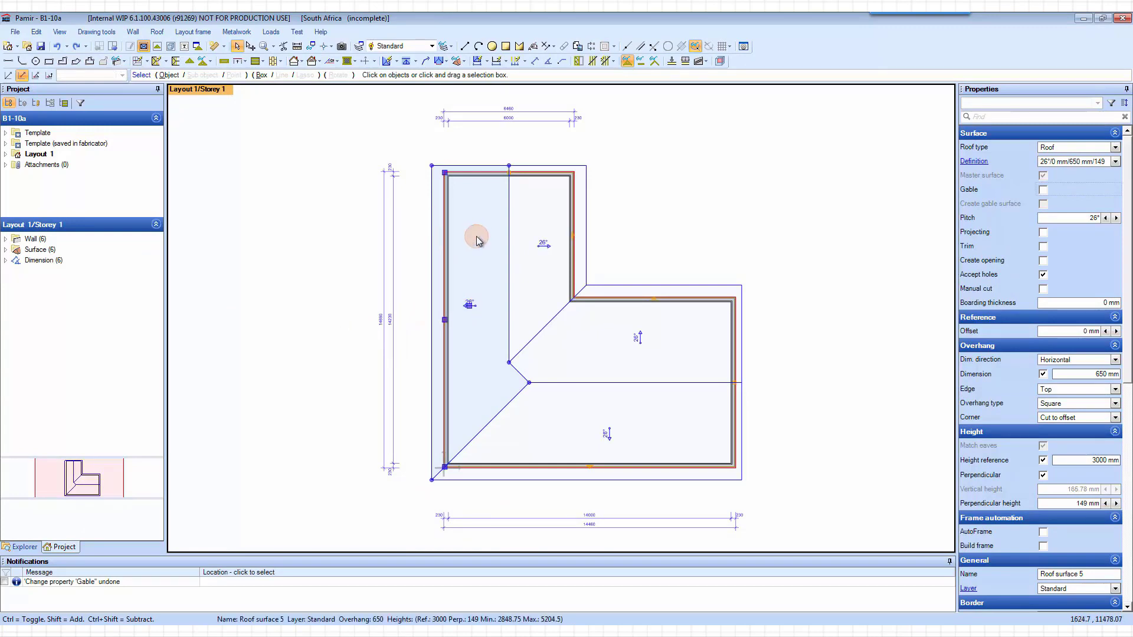
scroll(483, 313, "up", 3)
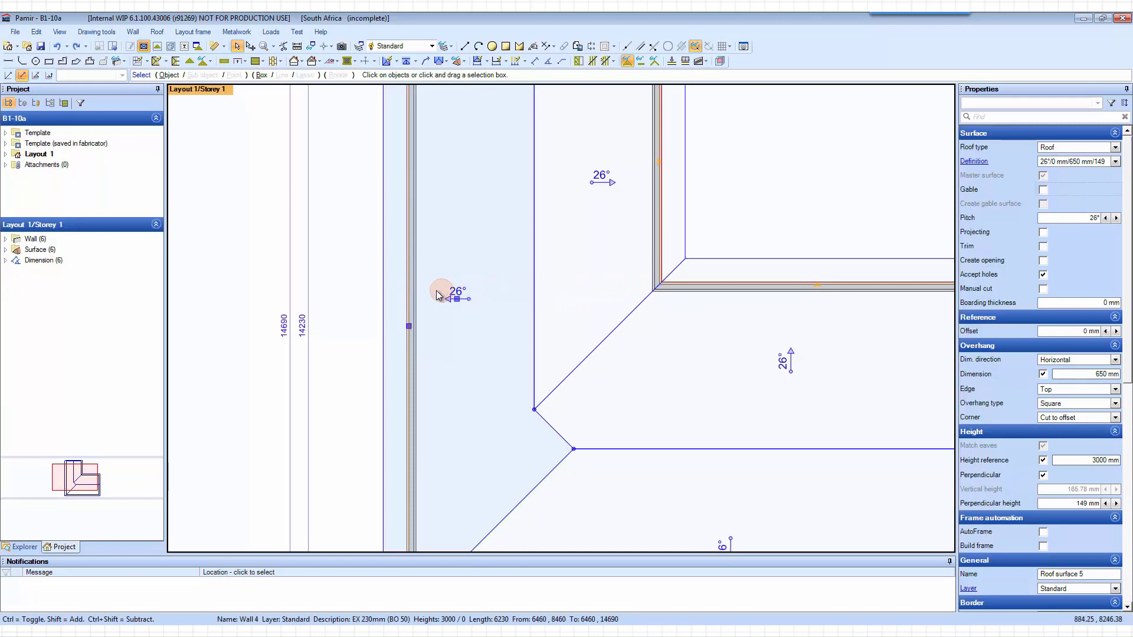
scroll(408, 298, "up", 4)
scroll(407, 299, "up", 2)
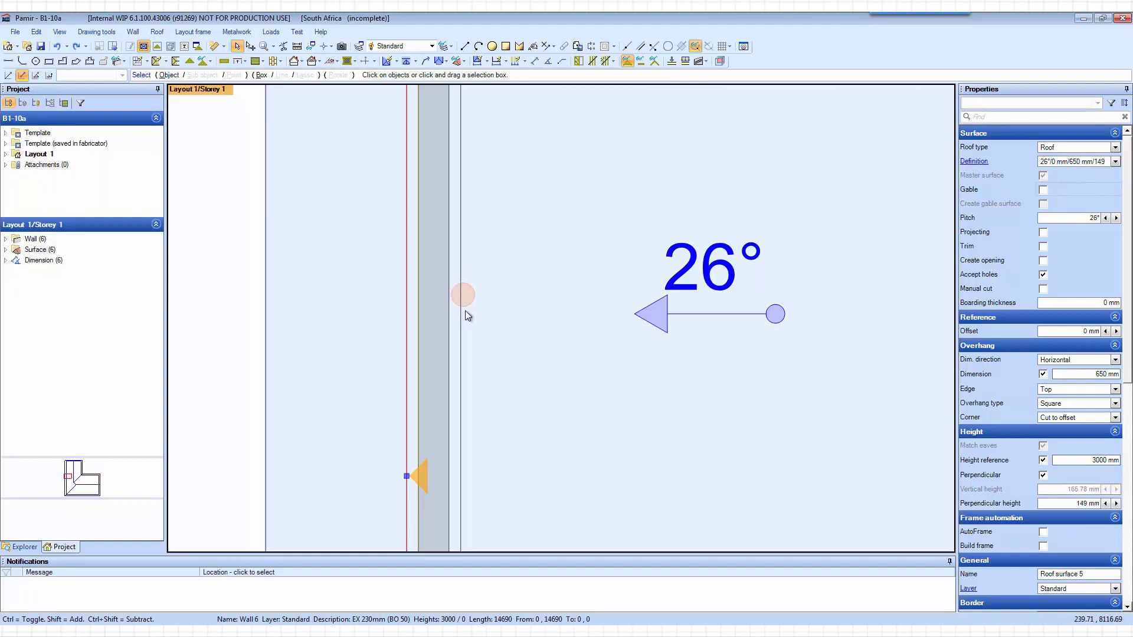
scroll(466, 311, "down", 3)
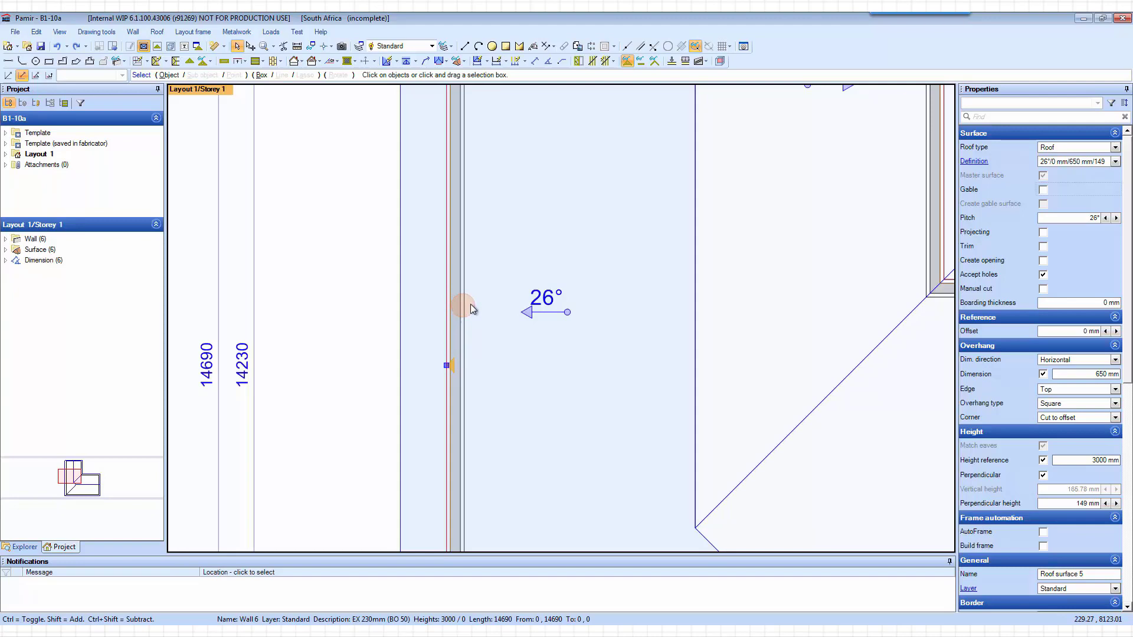
scroll(433, 302, "down", 3)
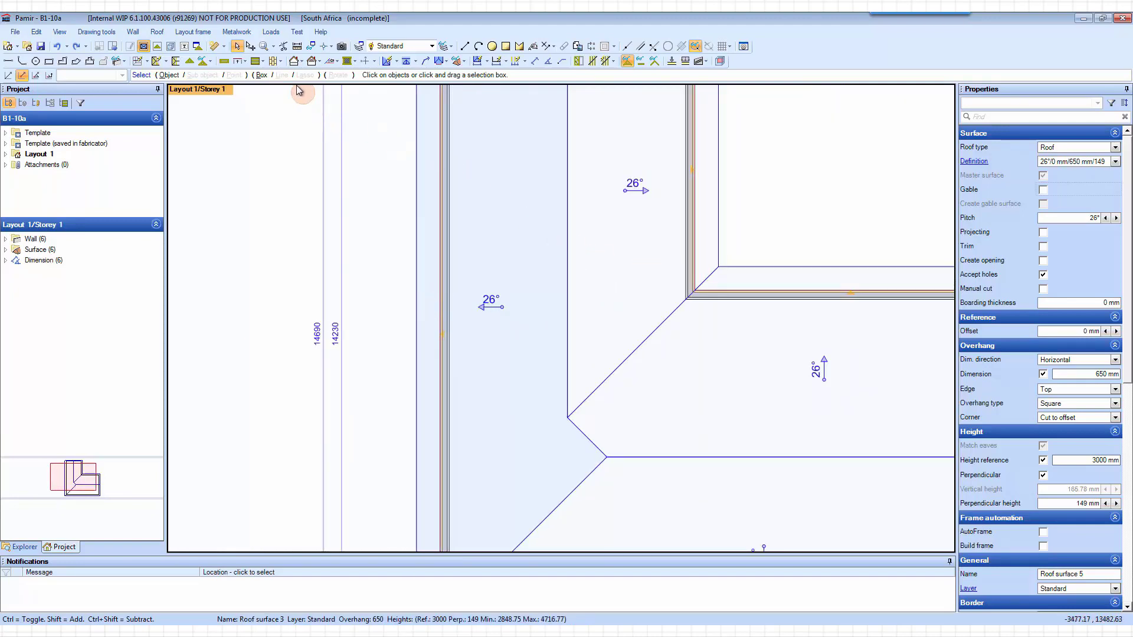
left_click(283, 47)
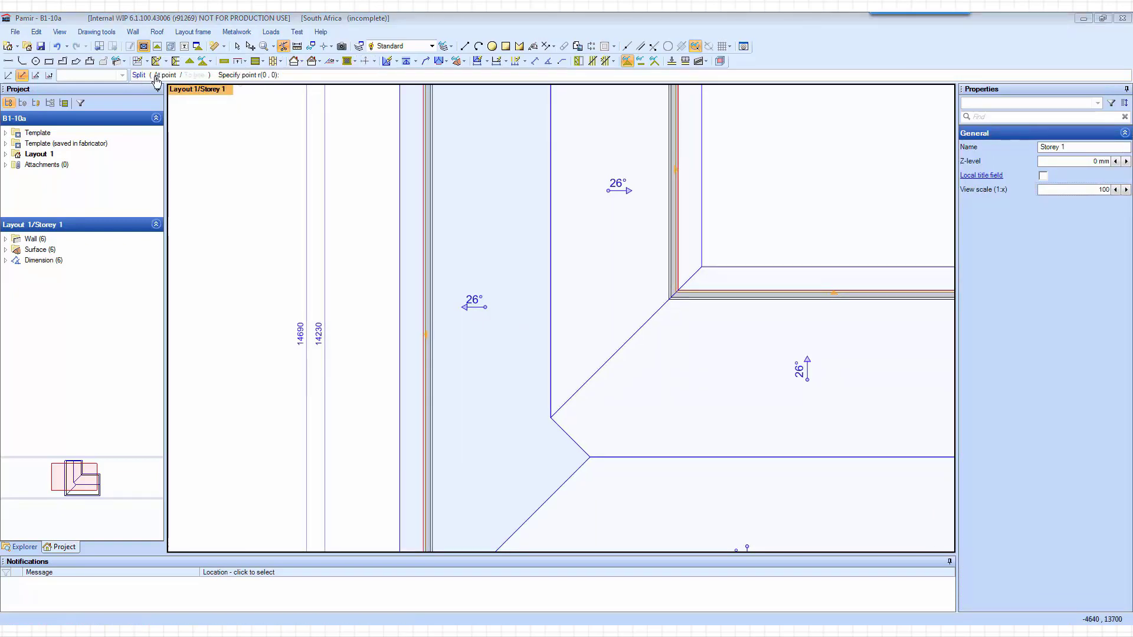
- Split the long left wall along a line from the inner L corner, giving seven walls
left_click(192, 76)
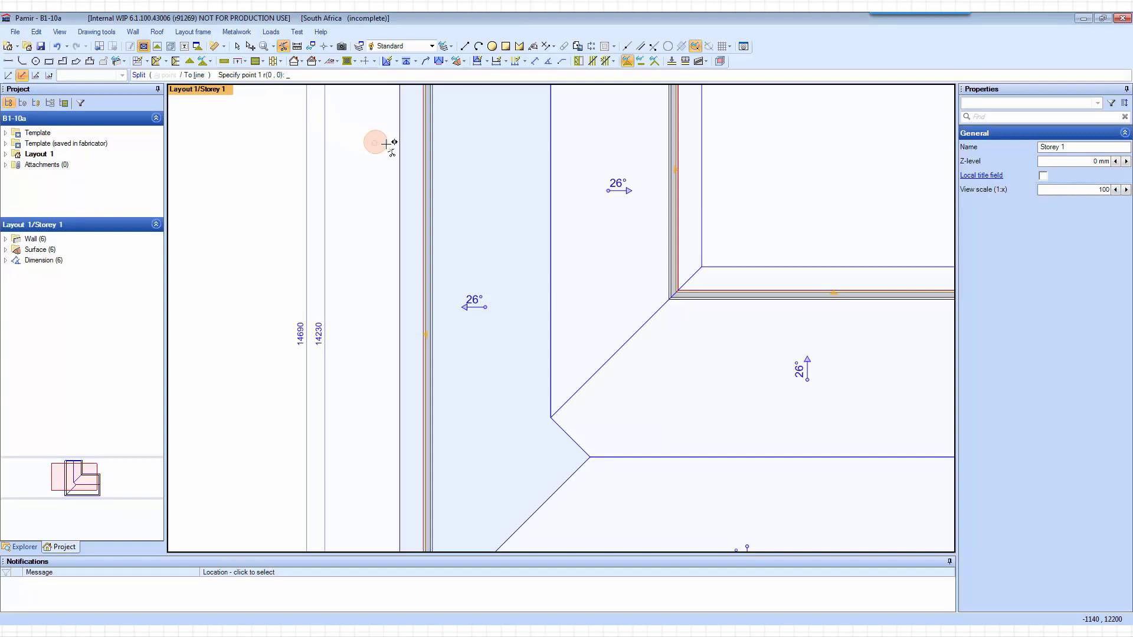
left_click(366, 144)
scroll(689, 301, "up", 3)
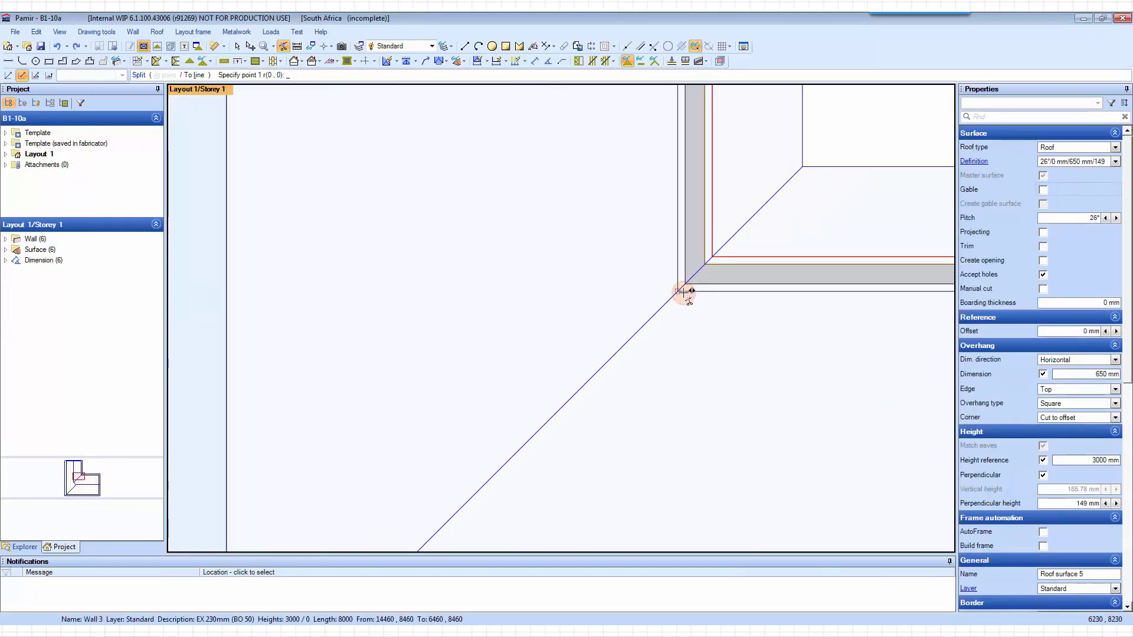
left_click(685, 291)
scroll(523, 287, "down", 3)
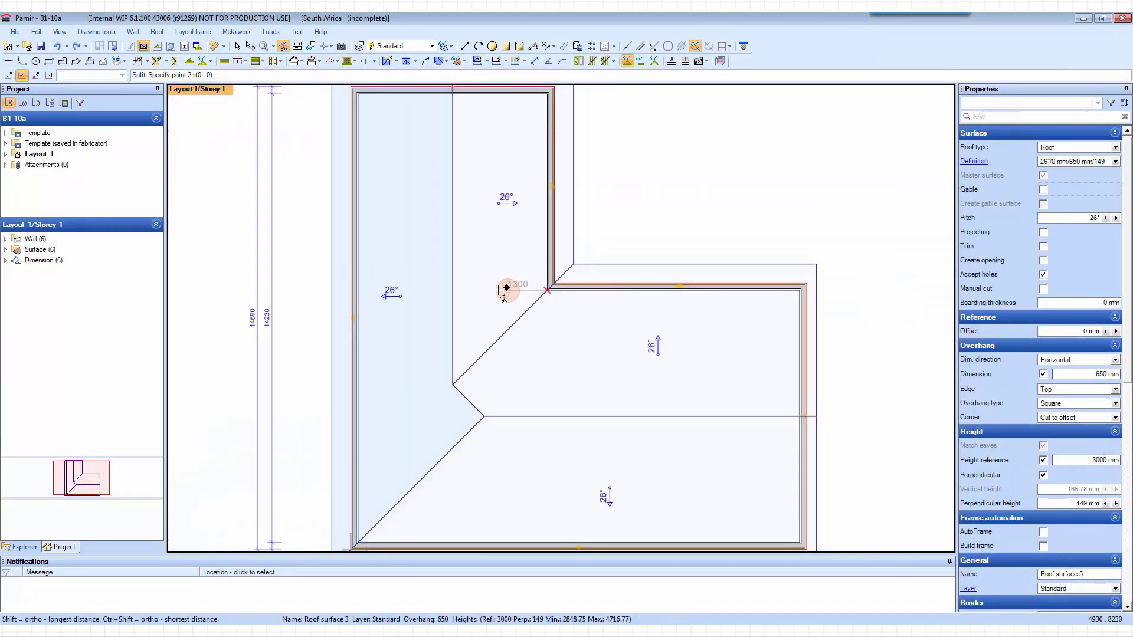
left_click(311, 291)
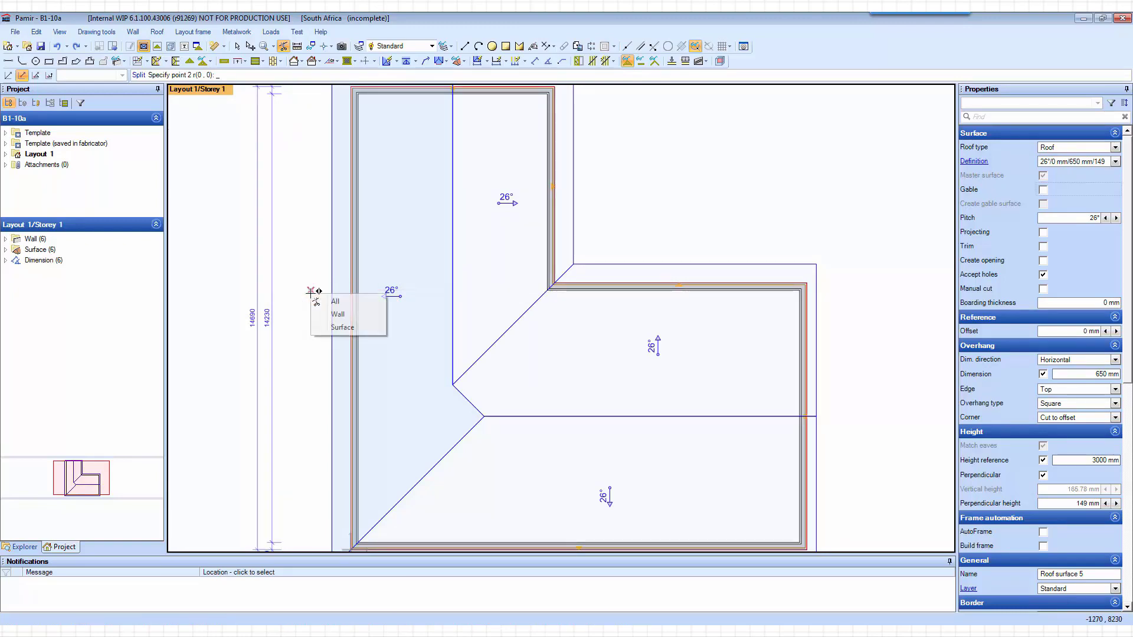
left_click(339, 316)
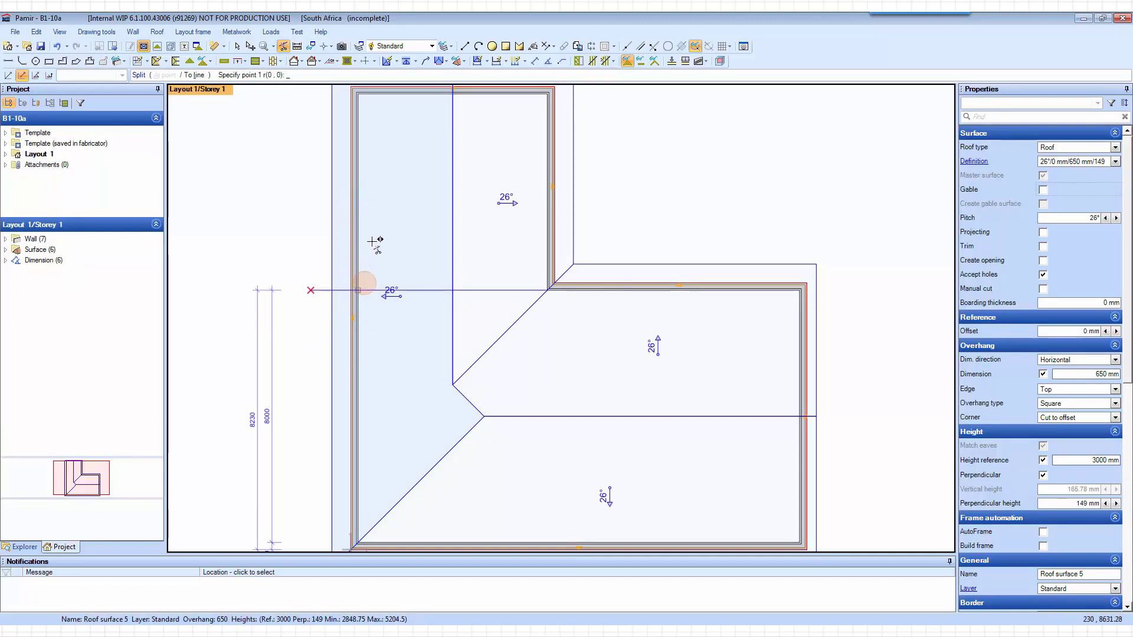
- Split the left roof surface along a line from the inner roof corner past the left wall
scroll(354, 322, "up", 4)
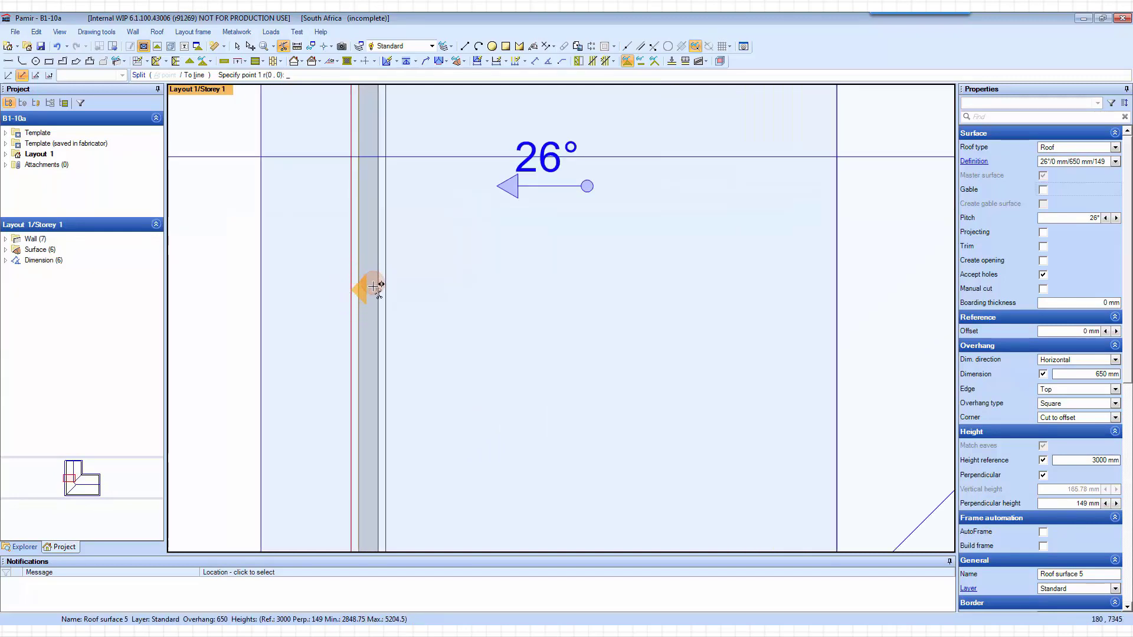
scroll(342, 303, "down", 3)
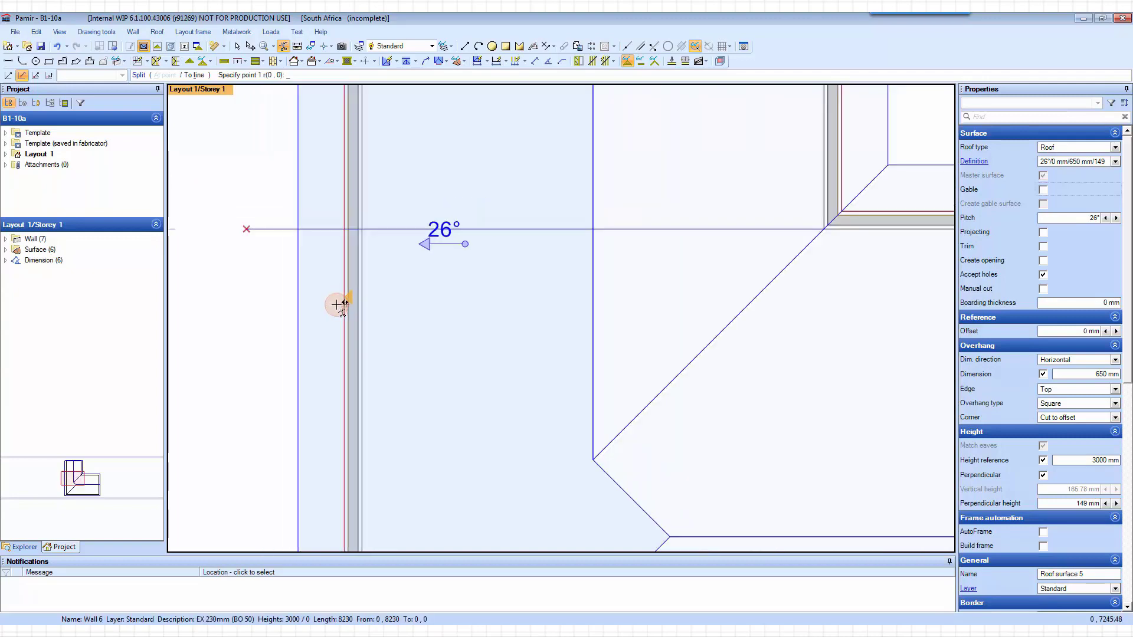
scroll(339, 304, "down", 3)
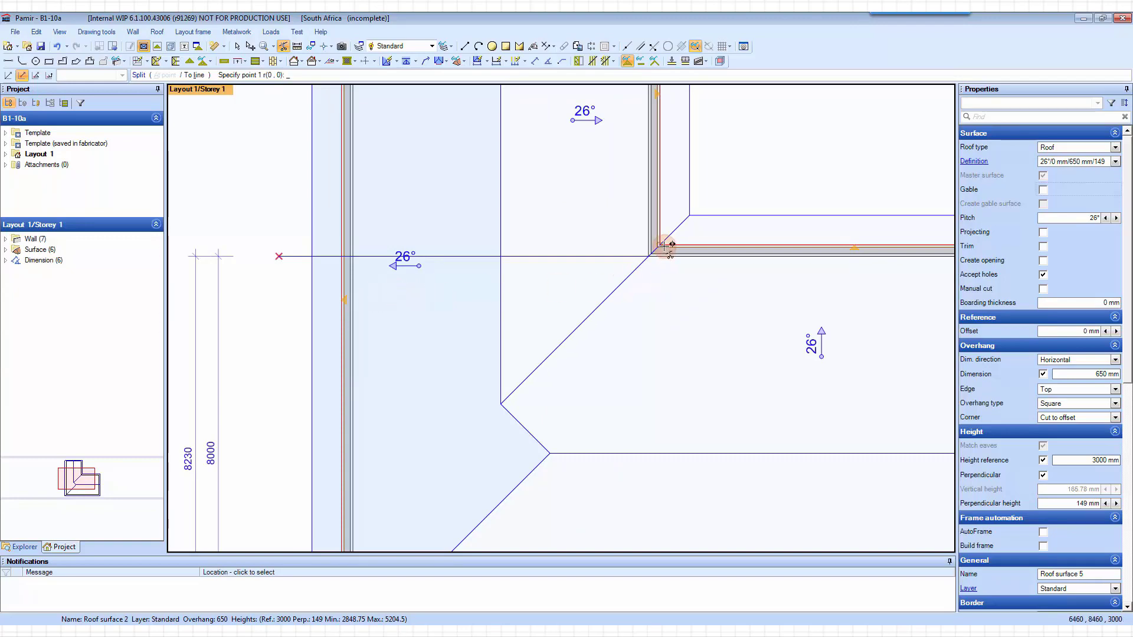
scroll(654, 247, "up", 2)
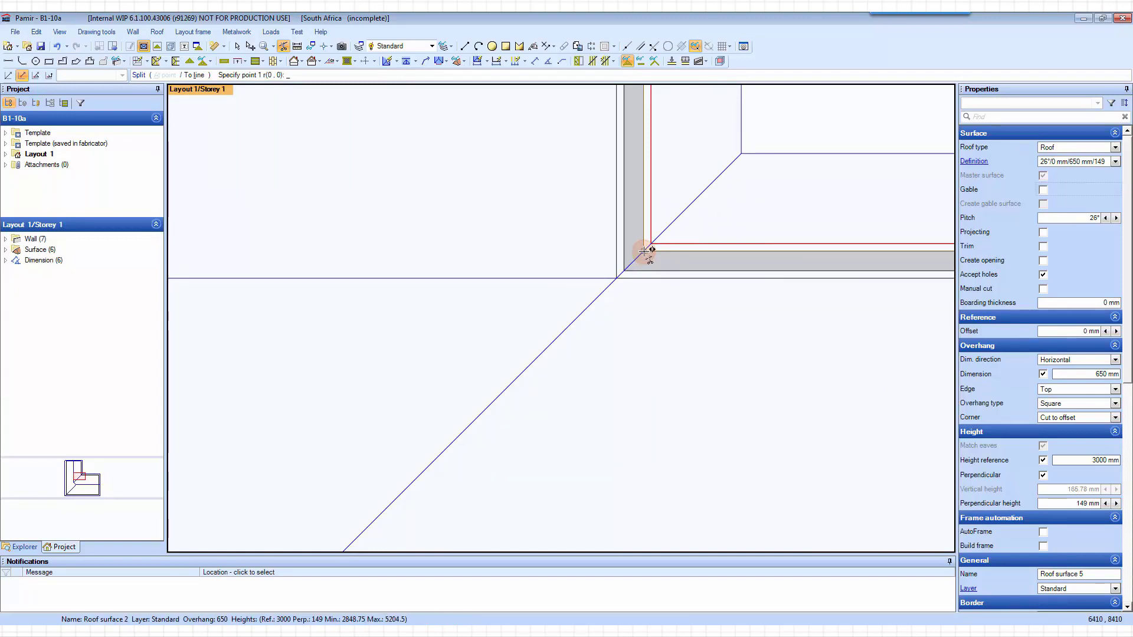
left_click(649, 248)
scroll(592, 251, "down", 3)
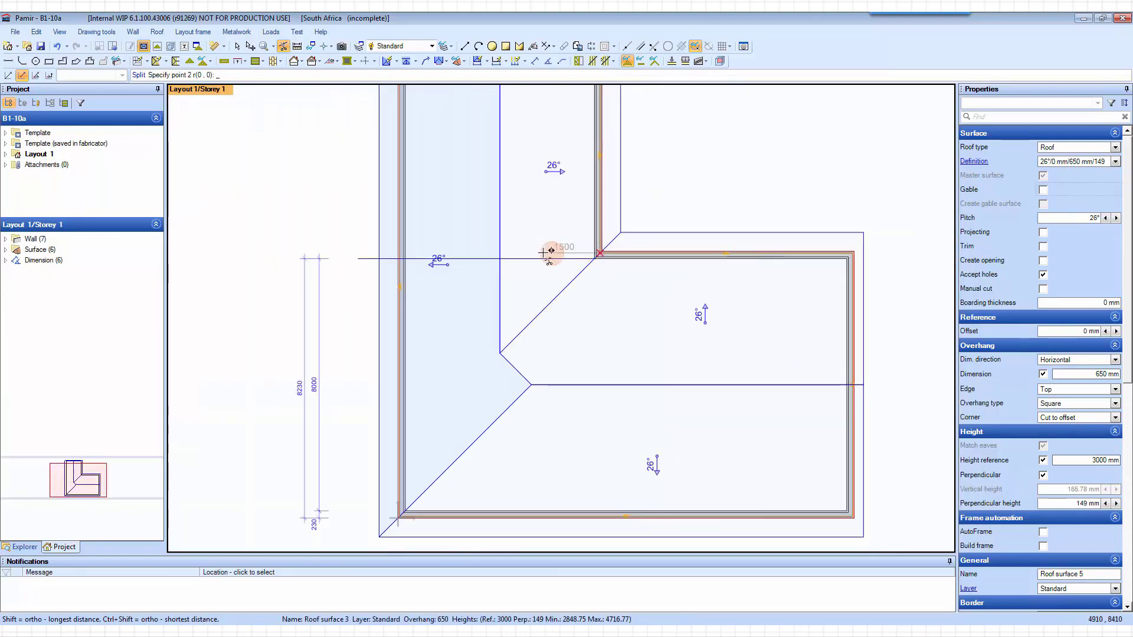
left_click(354, 247)
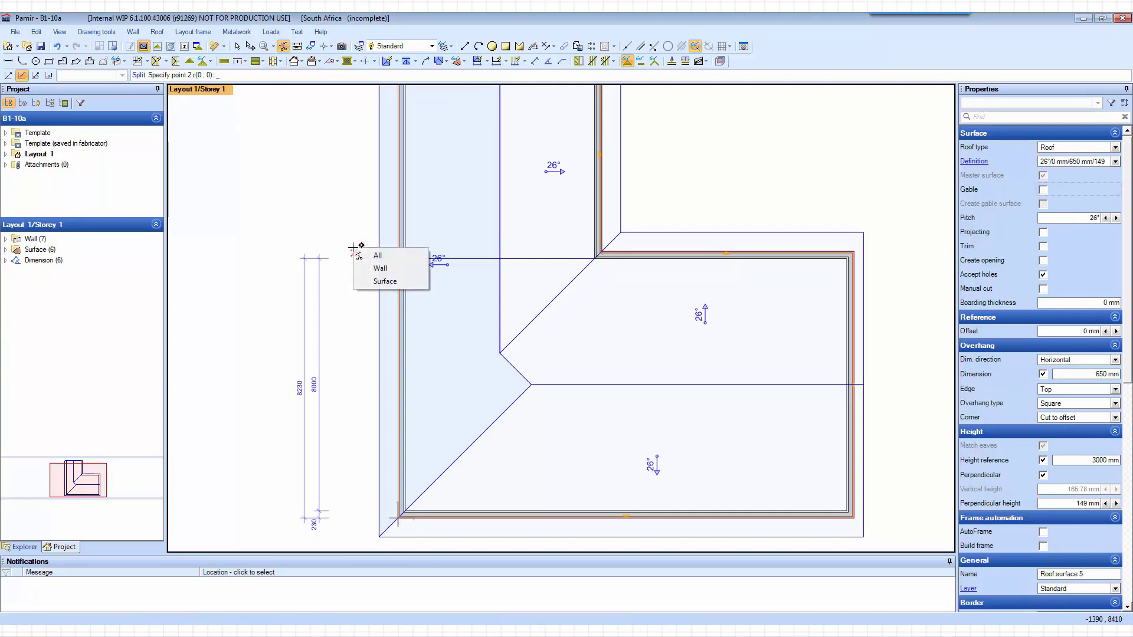
left_click(380, 282)
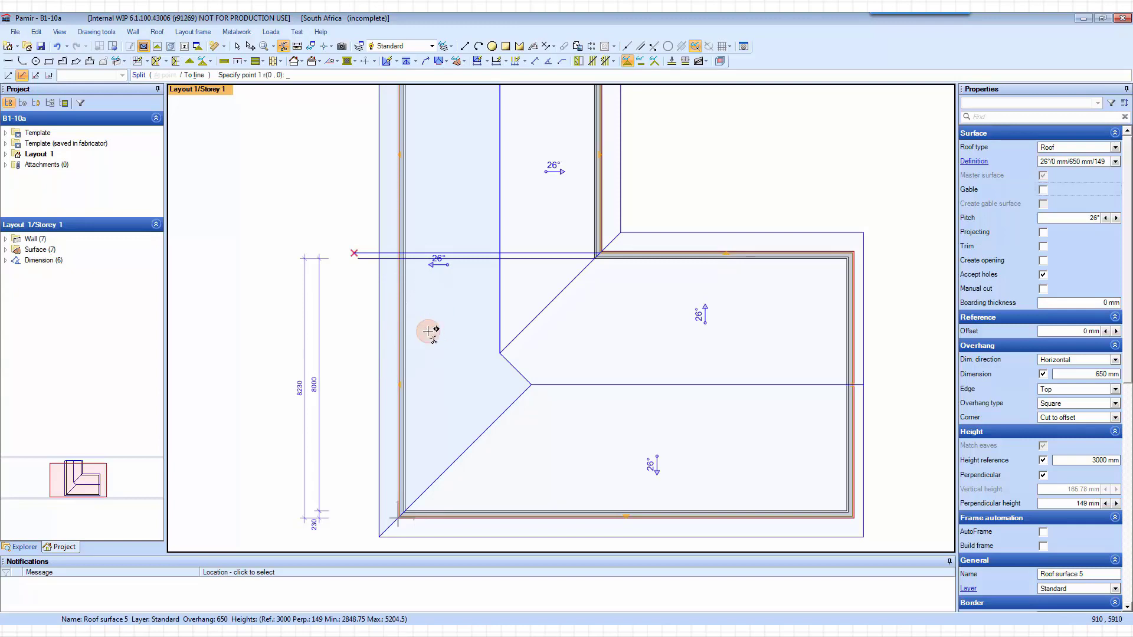
scroll(408, 388, "up", 4)
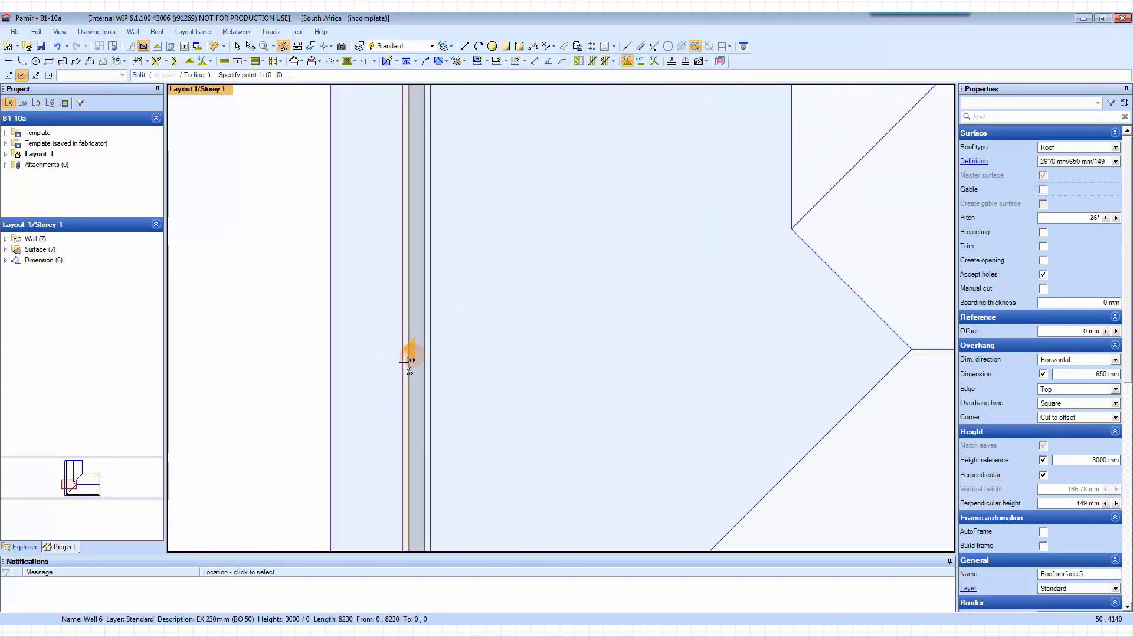
scroll(415, 341, "down", 3)
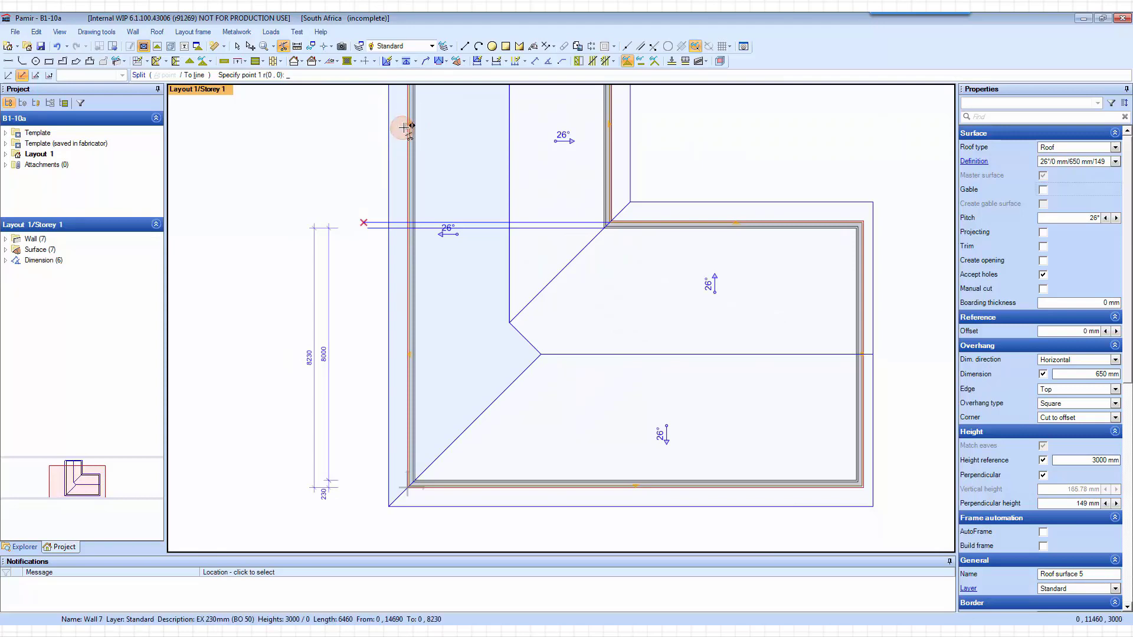
scroll(404, 357, "up", 3)
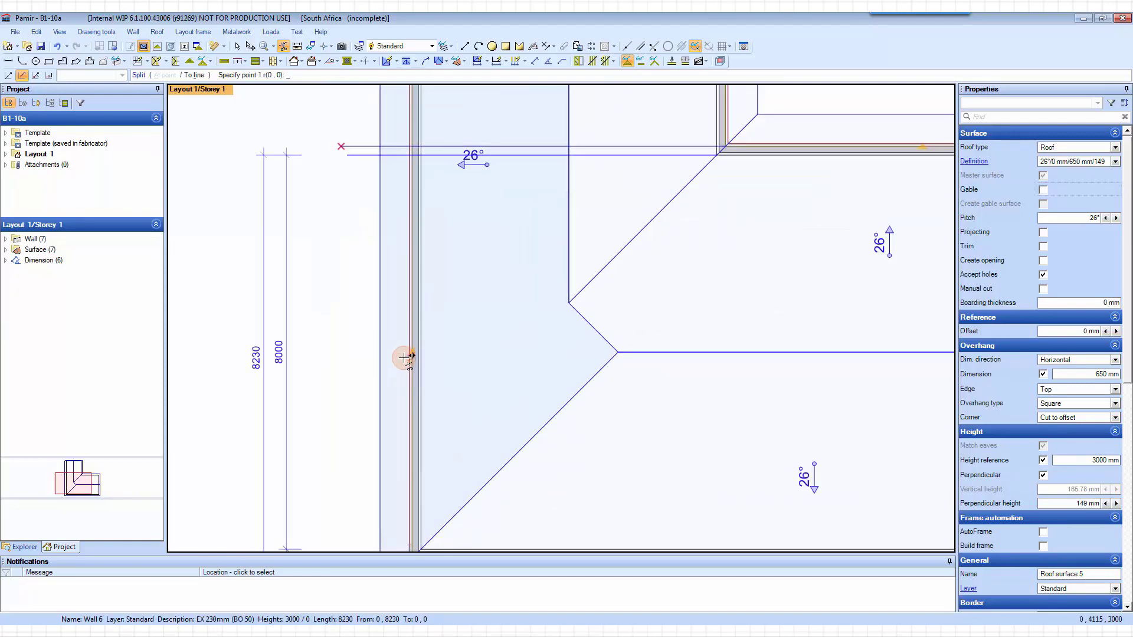
key("Escape")
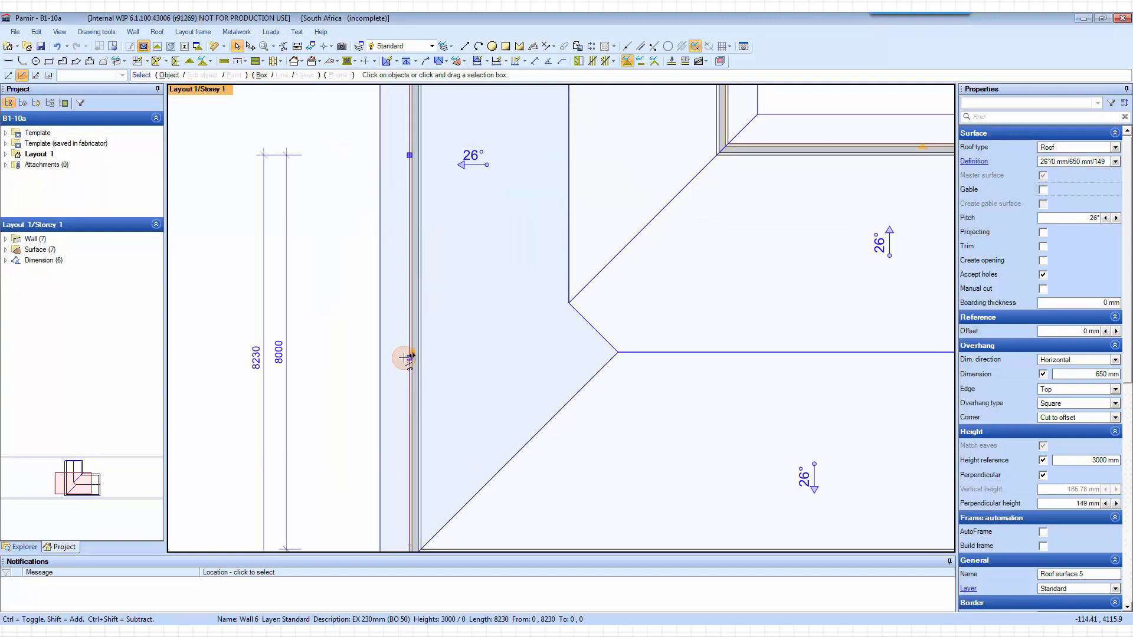
- Turn Roof surface 5, the upper wing's roof, into a gable with a 350 mm overhang
scroll(426, 358, "up", 1)
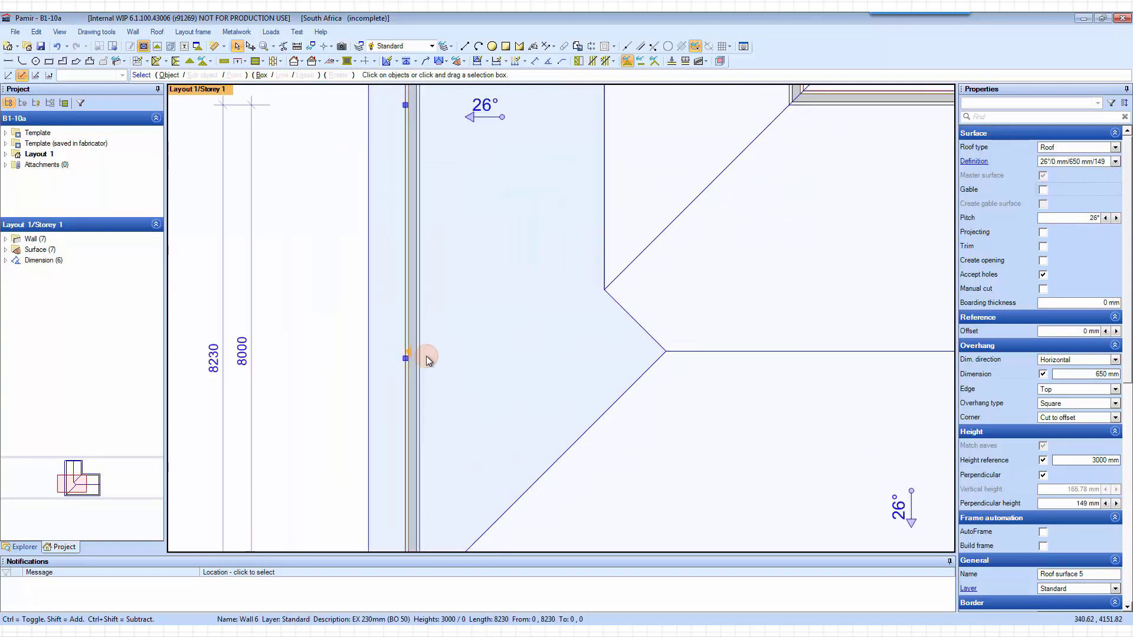
scroll(426, 358, "up", 1)
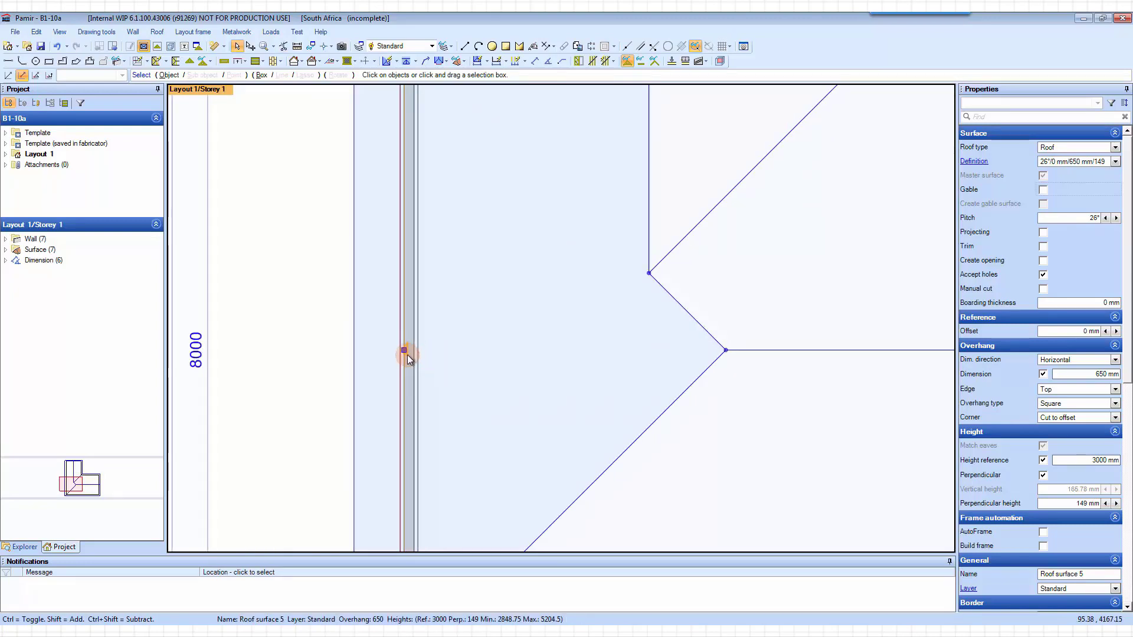
left_click(407, 355)
right_click(409, 356)
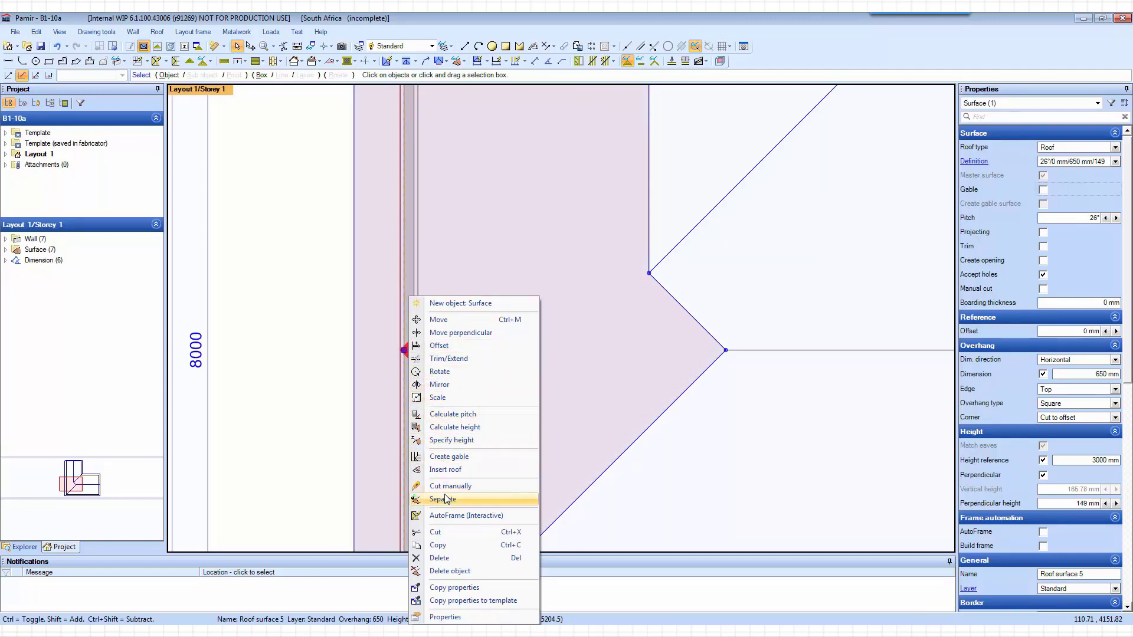
left_click(449, 458)
scroll(447, 462, "down", 2)
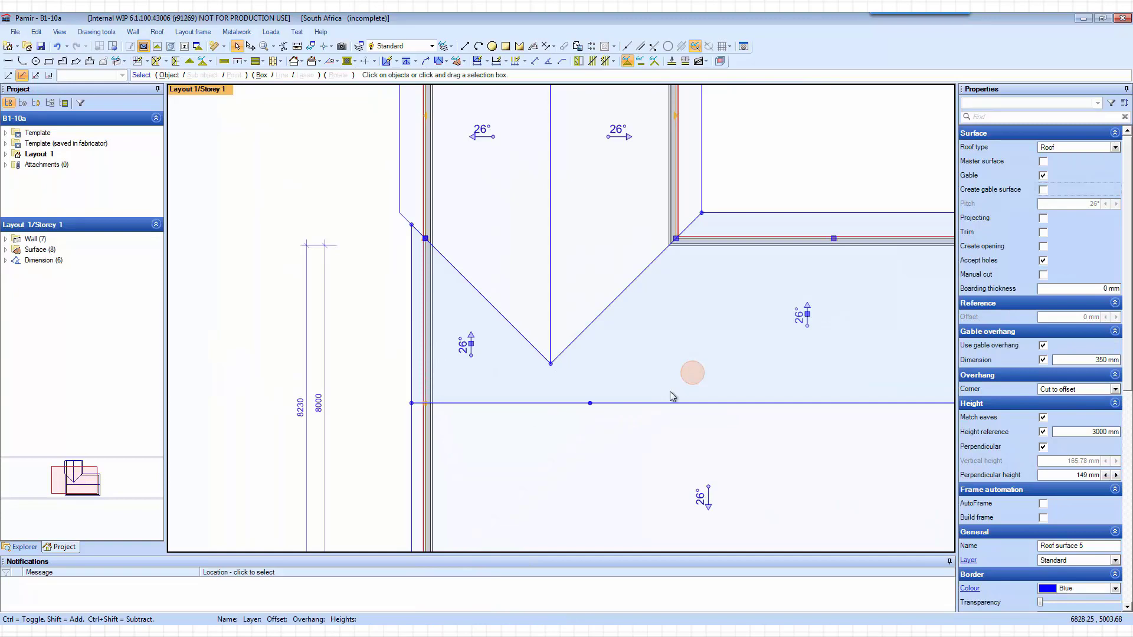
- Auto-frame the L-shaped roof with trusses and valley frames
scroll(420, 346, "down", 3)
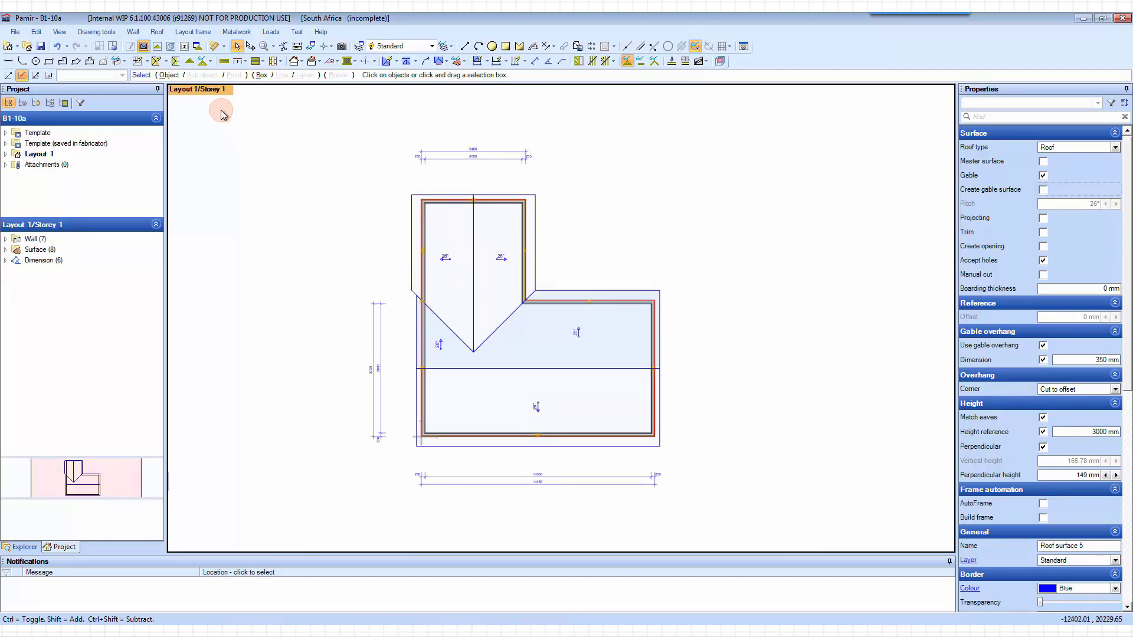
left_click(157, 61)
left_click(258, 163)
left_click(449, 306)
- Display Layout 1 with the house and roof in 3D view
scroll(451, 306, "up", 5)
scroll(449, 304, "up", 2)
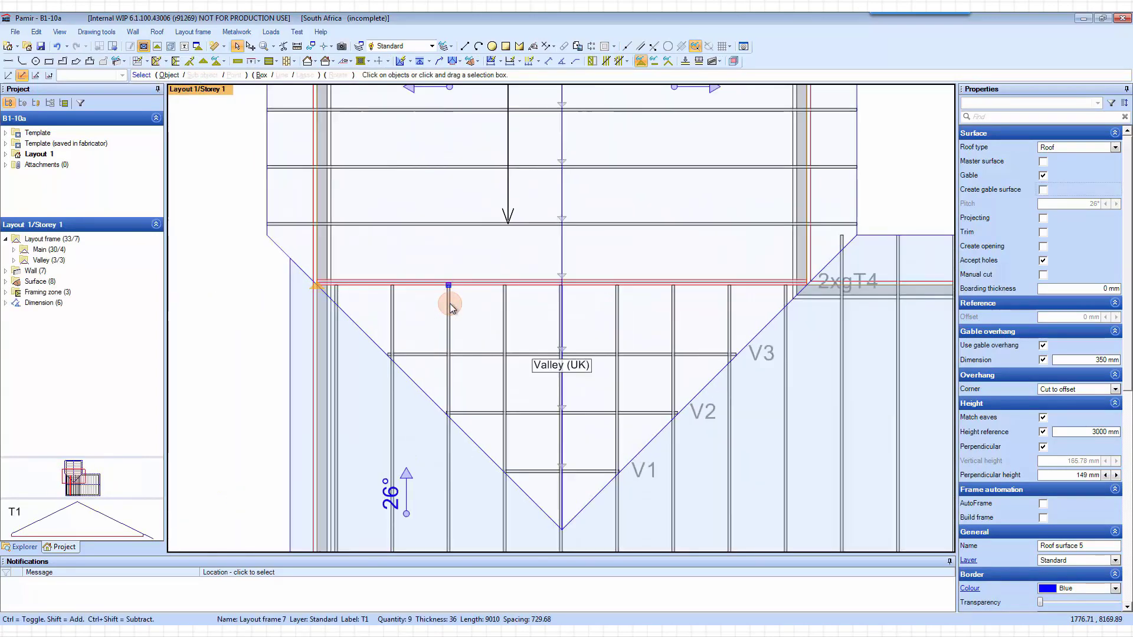
key("F3")
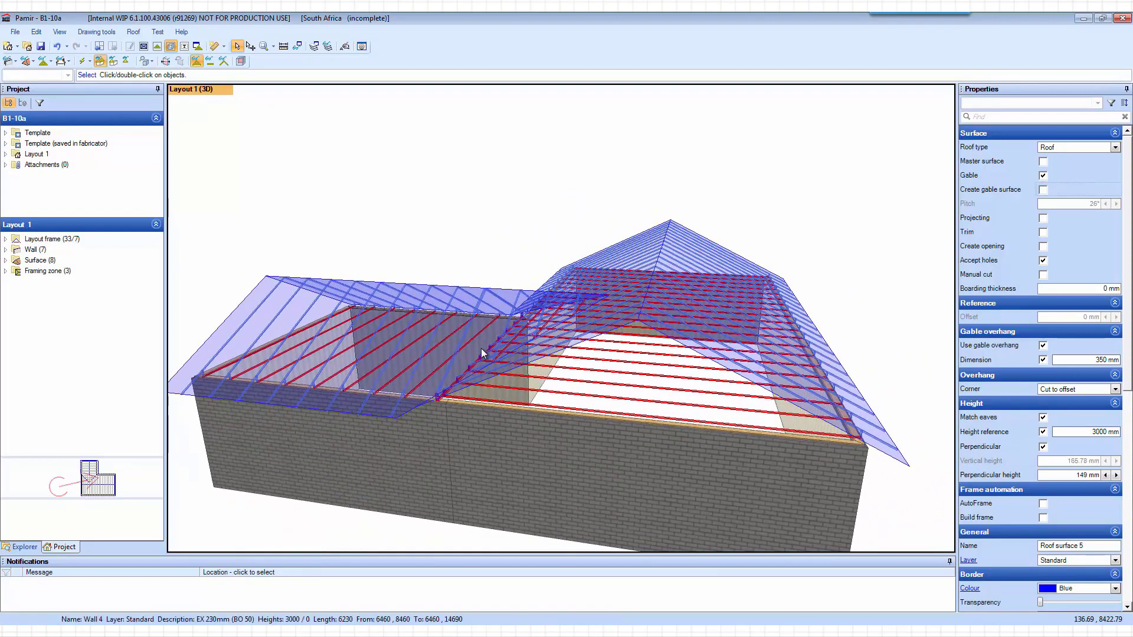
- Orbit and zoom the 3D view to inspect a truss heel on the brick wall plate
middle_click_drag(491, 369, 595, 467)
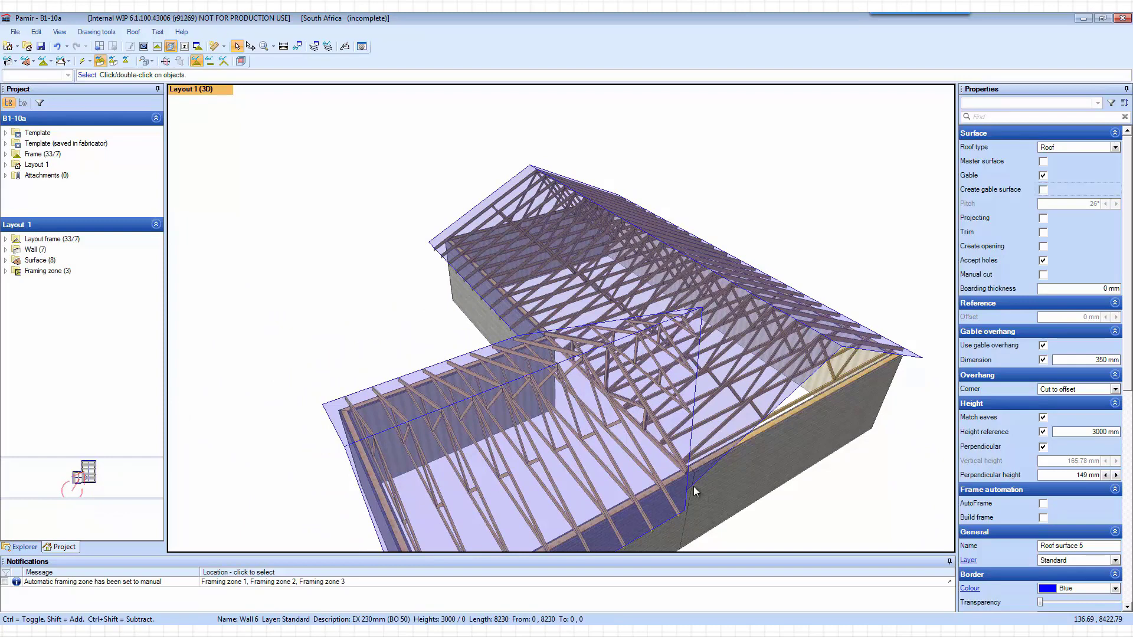
scroll(706, 489, "up", 5)
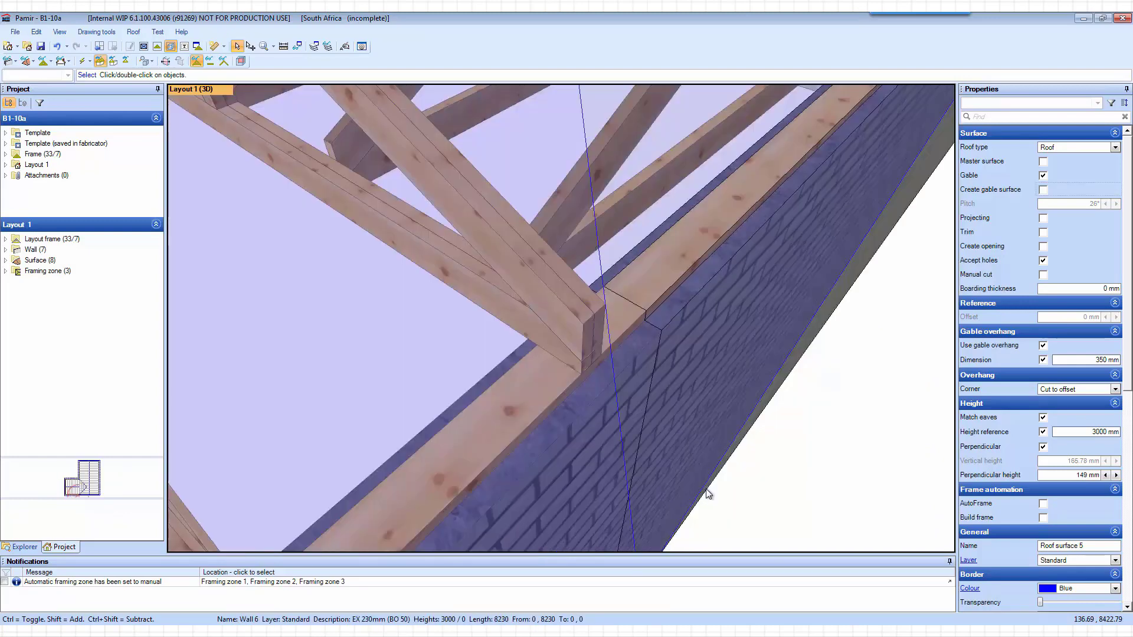
scroll(546, 335, "down", 5)
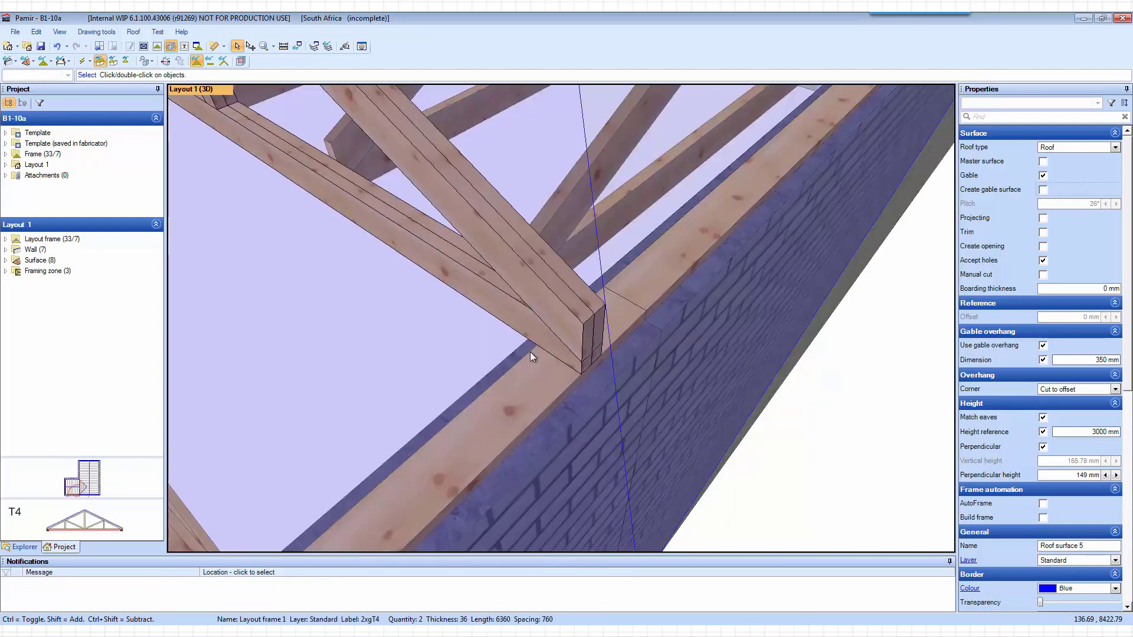